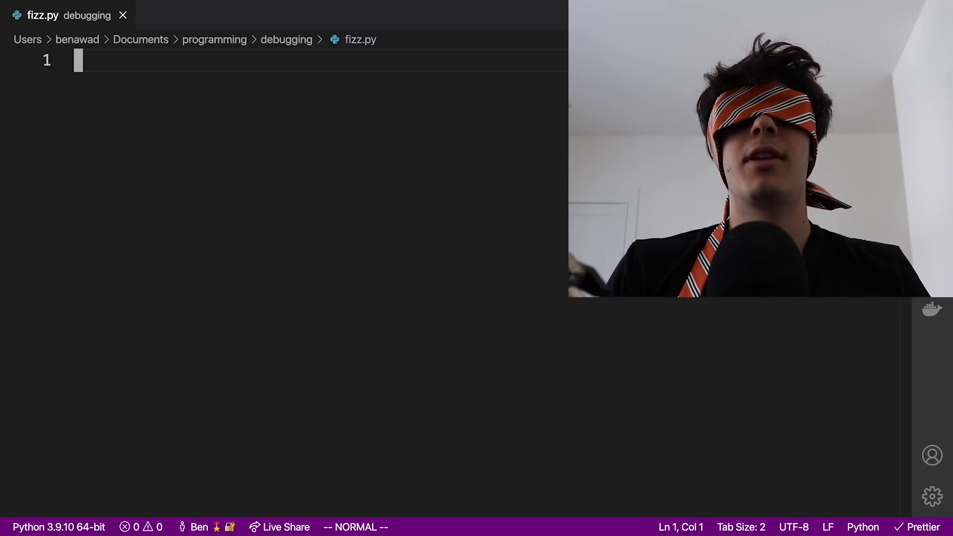
Switch the colour theme to Quiet Light through the Color Theme picker, searching 'qui'
key(super+k)
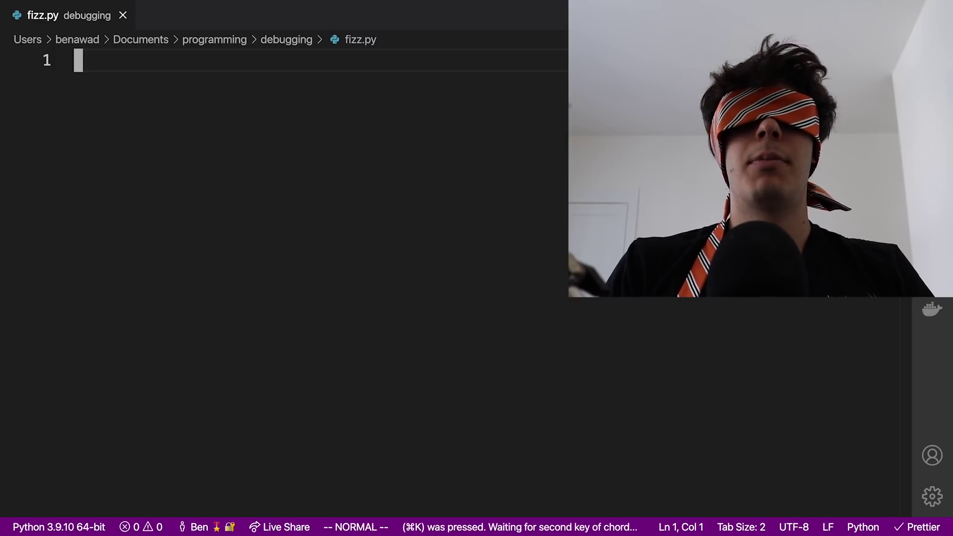
key(super+t)
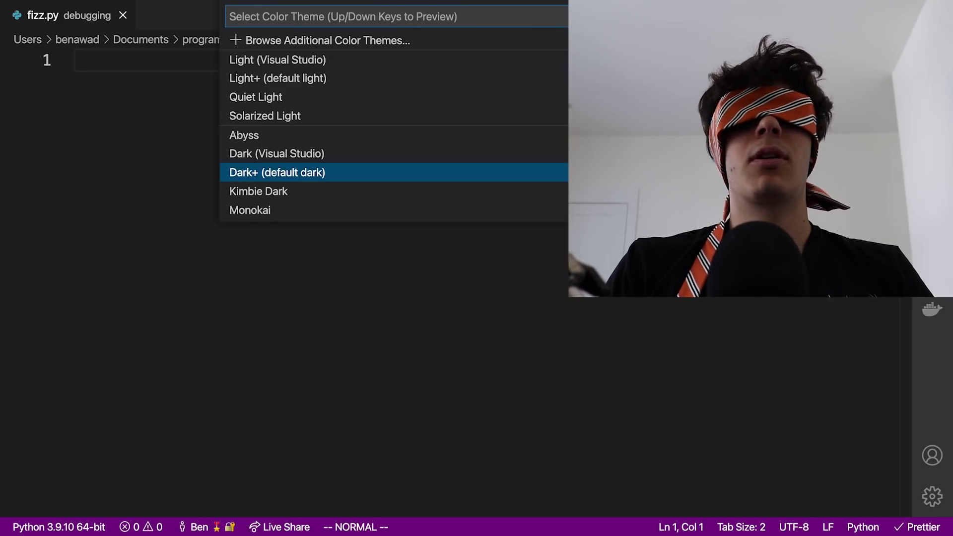
text(light)
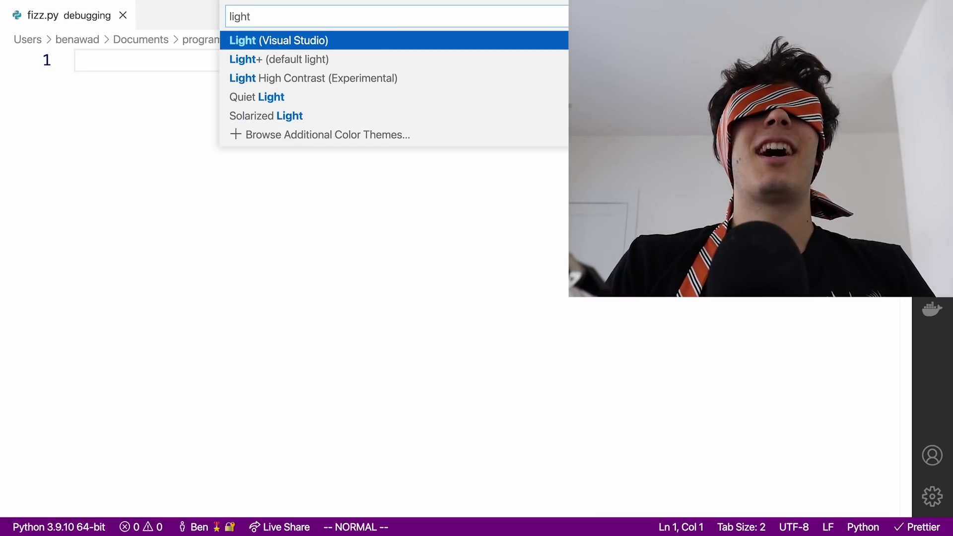
key(ctrl+a)
text(qui)
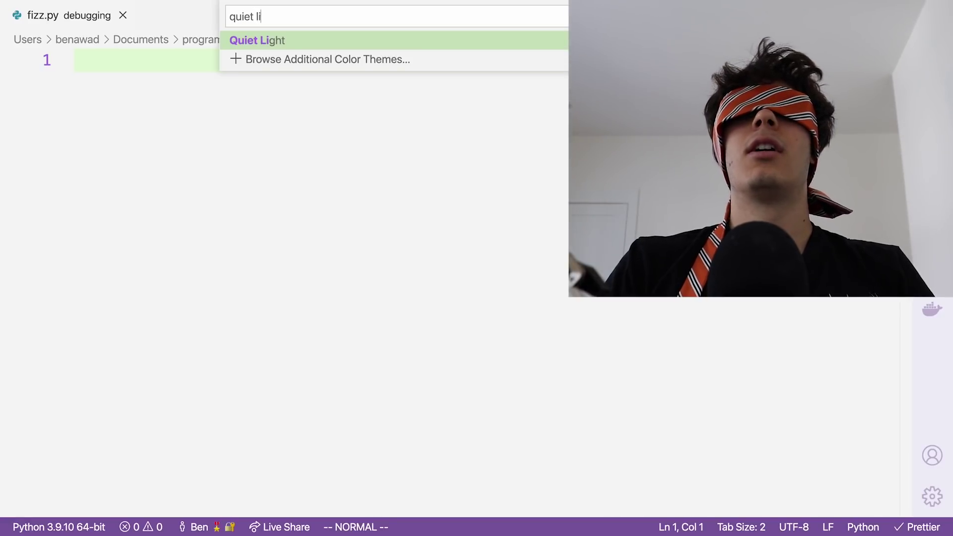
key(Return)
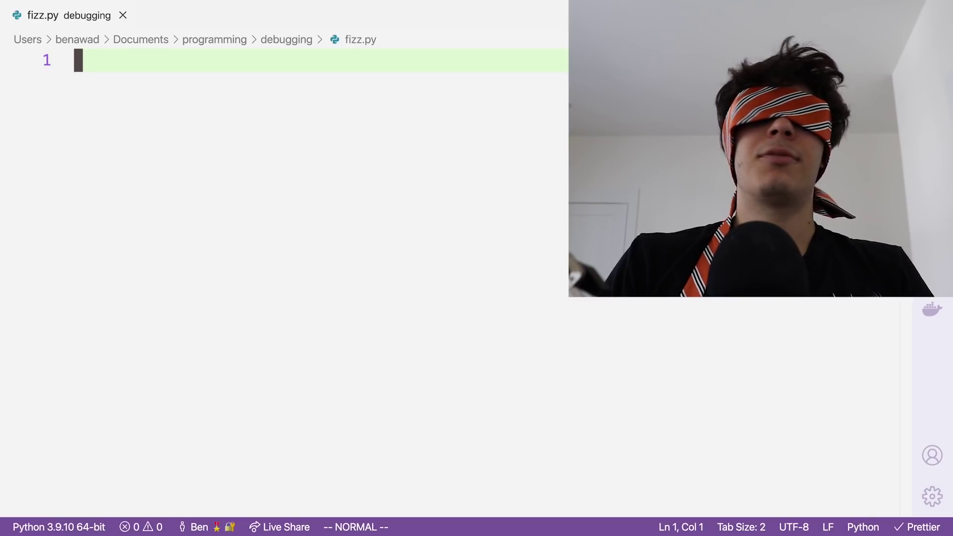
key(i)
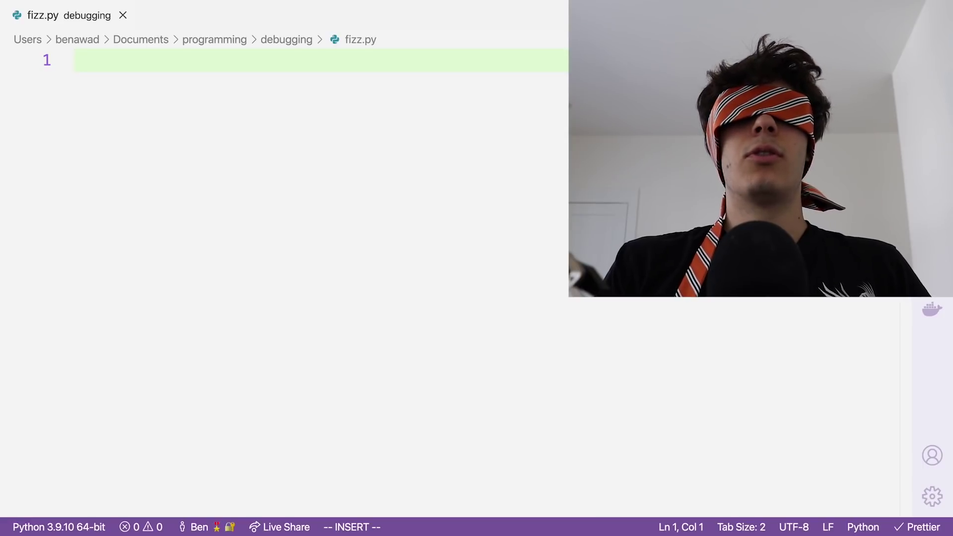
text(for i rn)
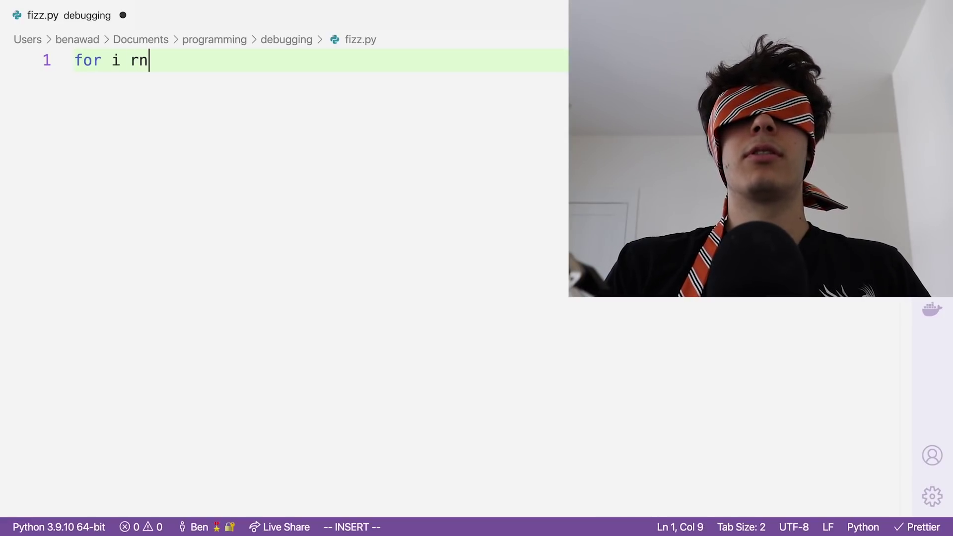
text(age()
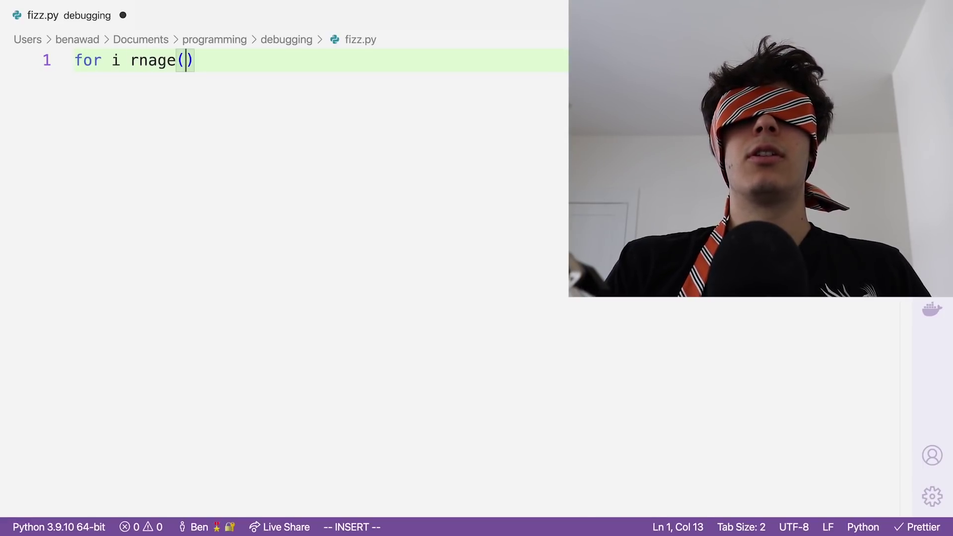
key(Escape)
key(0)
key(c)
key(c)
text(for )
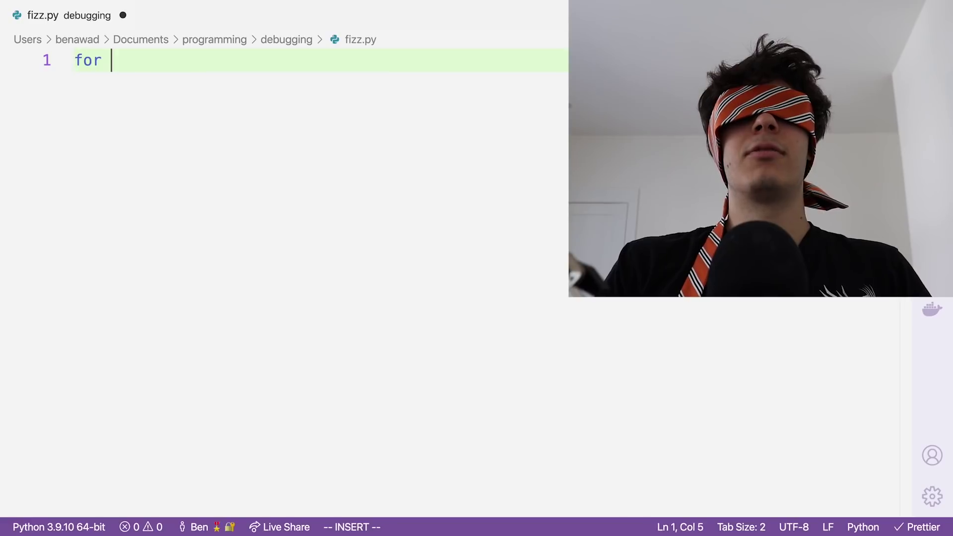
text(i range()
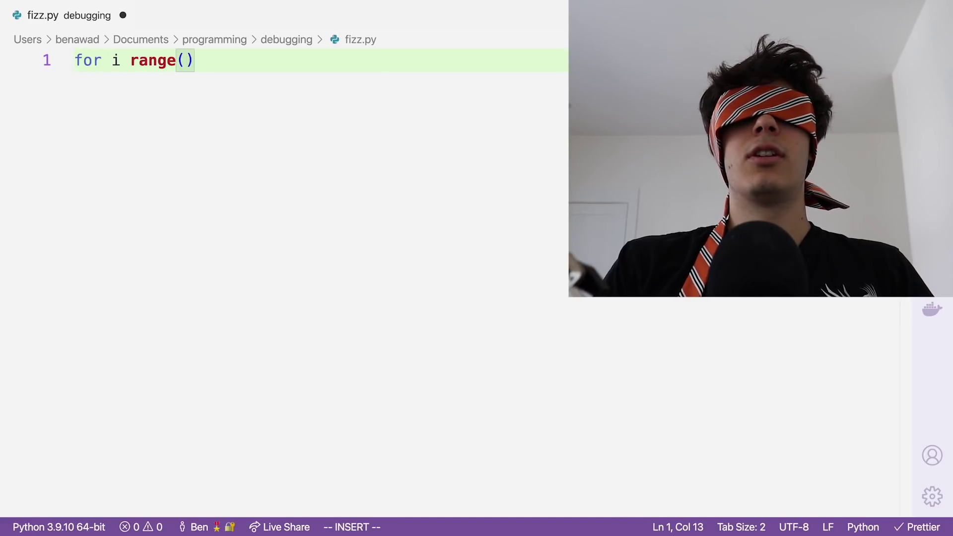
key(Escape)
key(c)
key(c)
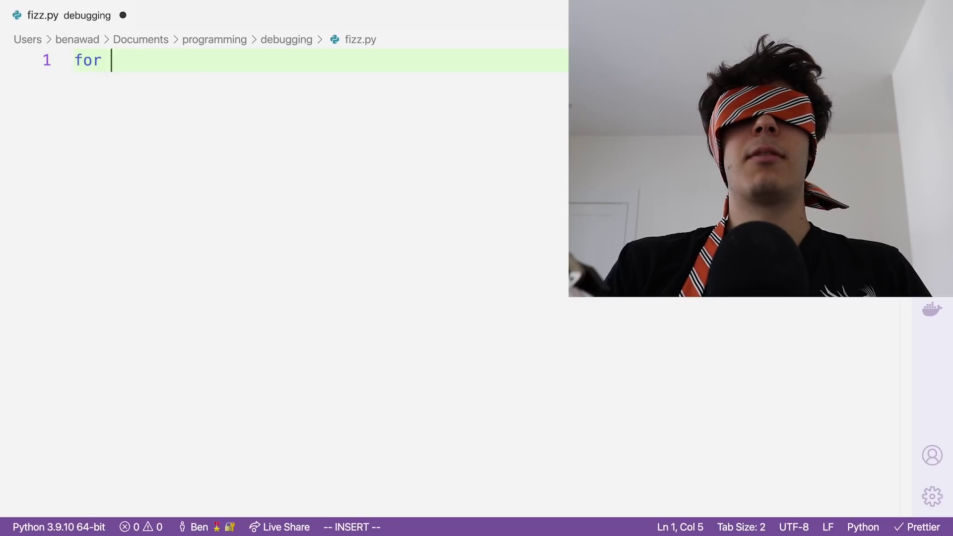
text(i range(100))
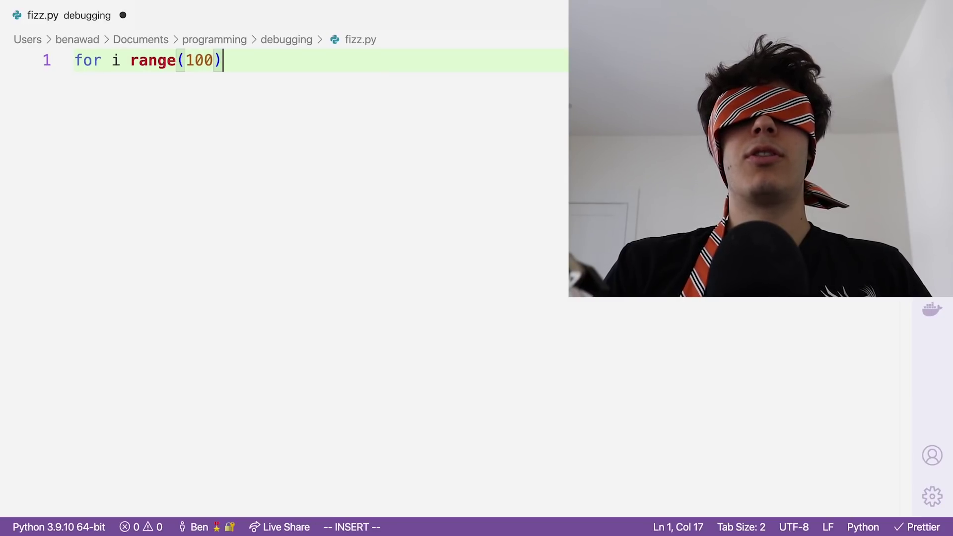
text(":)
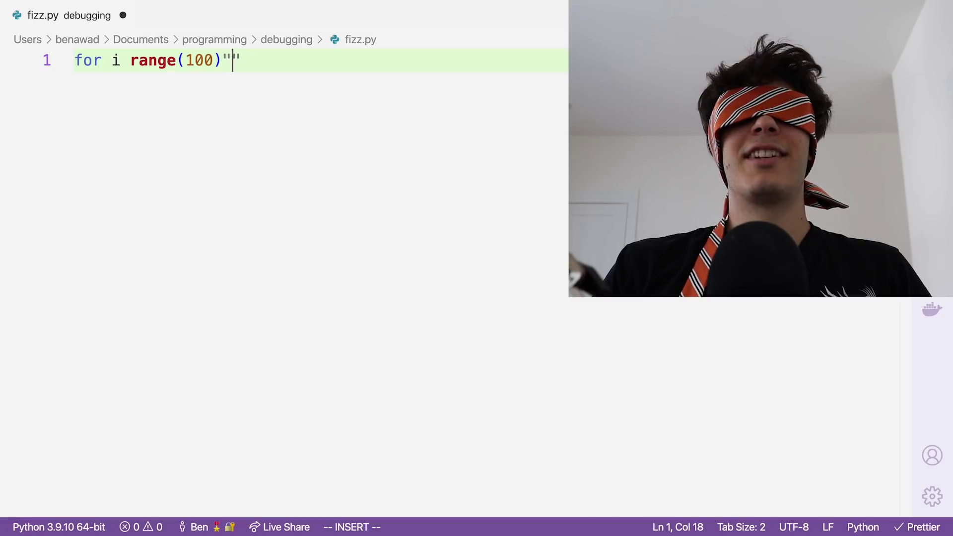
key(Return)
text(if (")
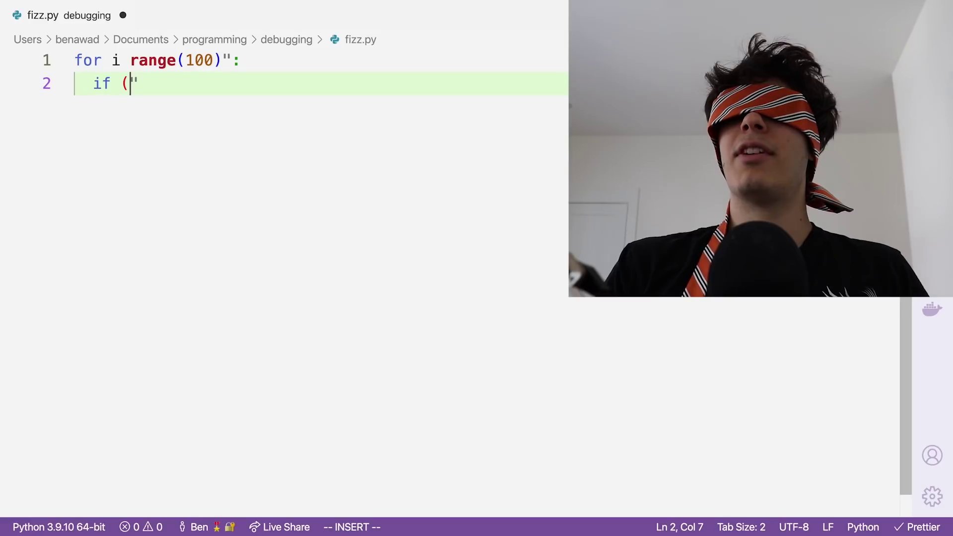
key(Escape)
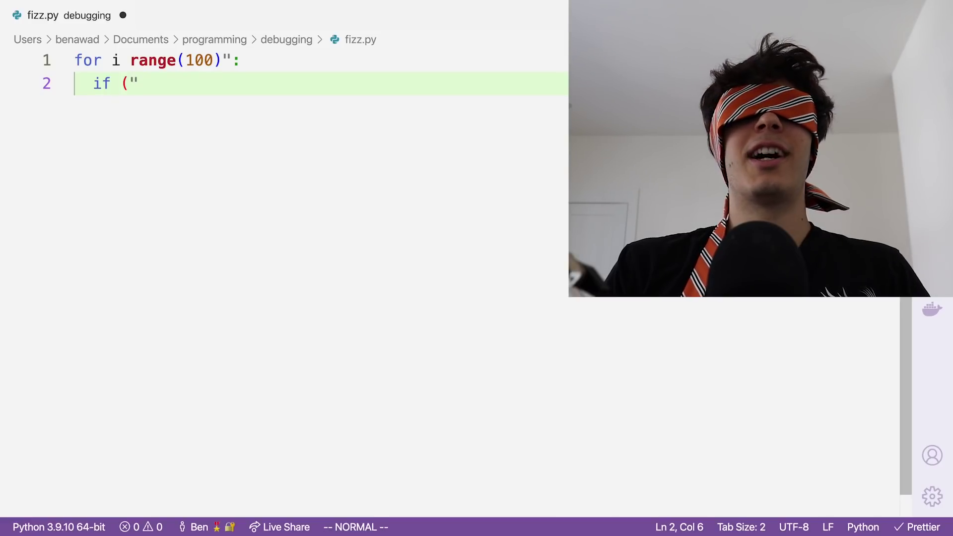
key(g)
key(g)
key(shift+v)
key(shift+g)
key(d)
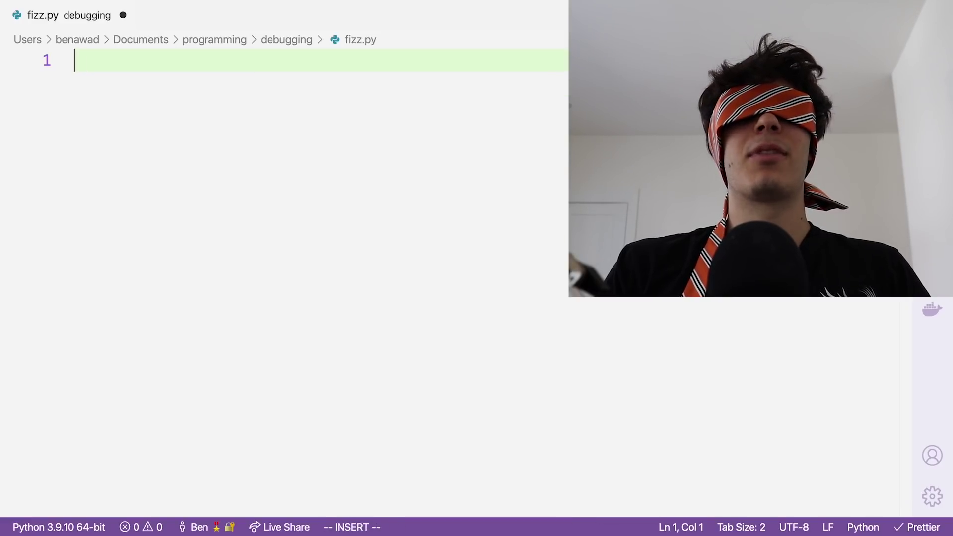
text(for i in ra)
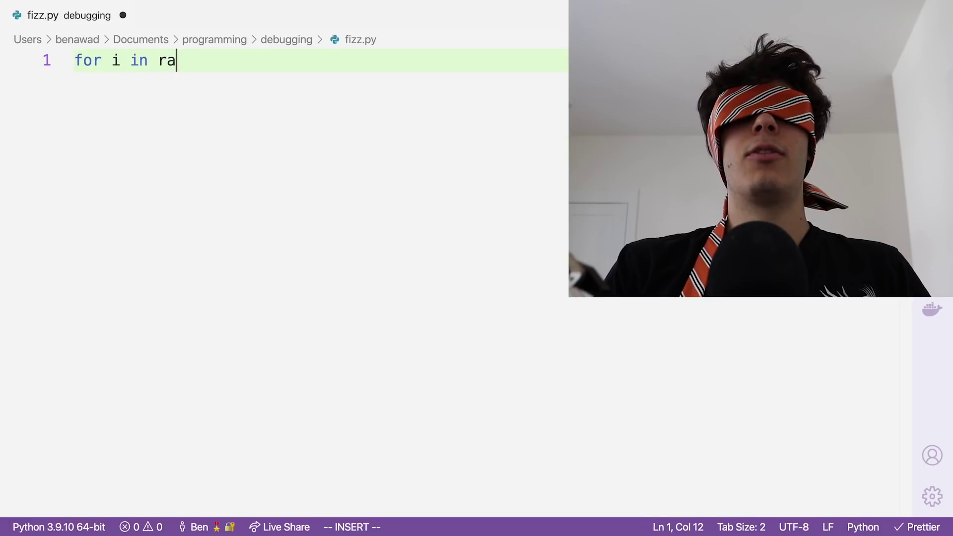
text(nge(100):)
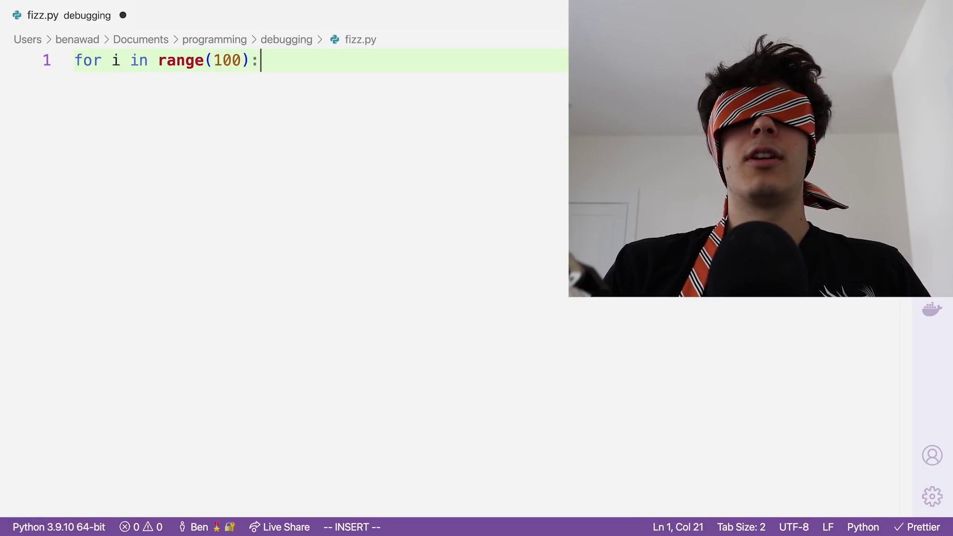
Write a for i in range(100) loop printing 'fizz' for i % 3, 'buzz' for i % 5, then print(;i)
key(Return)
text(if i)
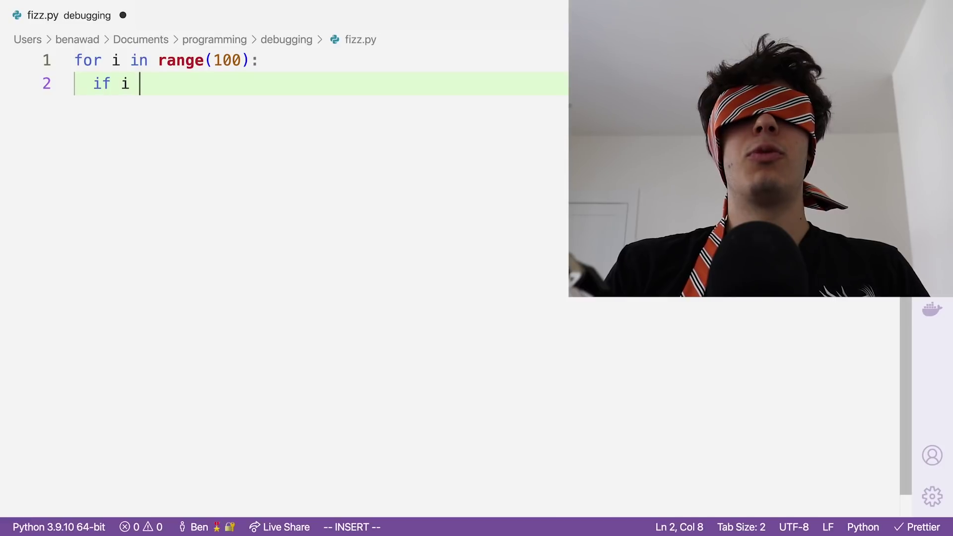
text( % 5)
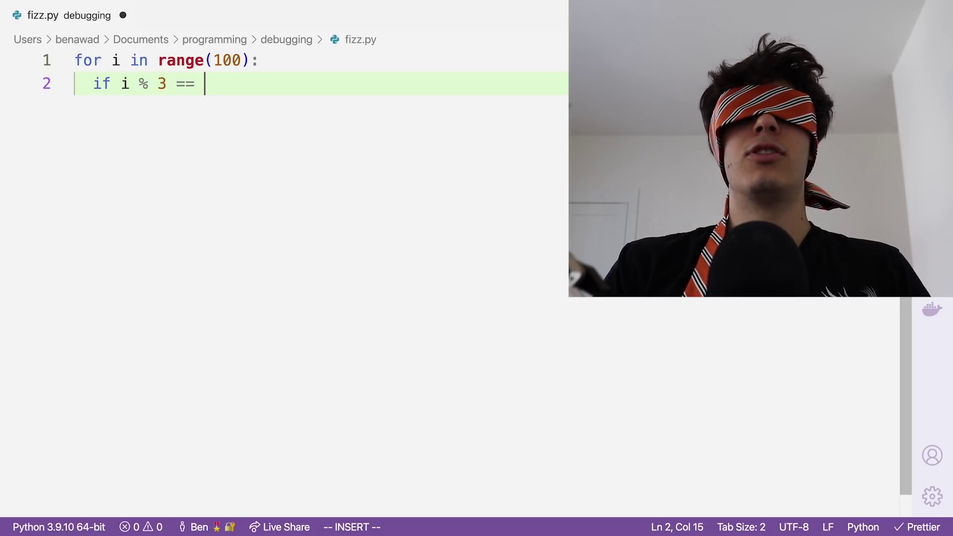
text(:)
key(Return)
text(print('fi)
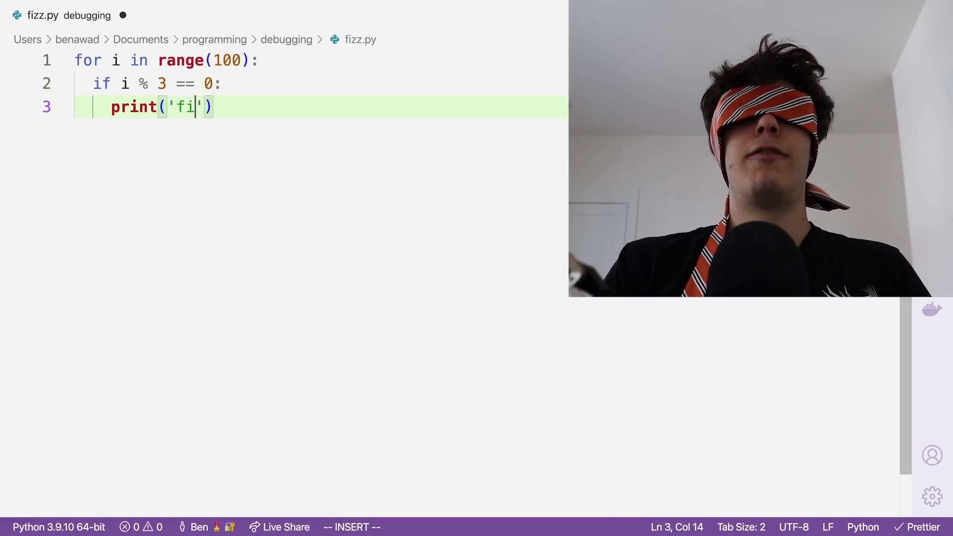
text(zz)
key(Return)
text(if i %)
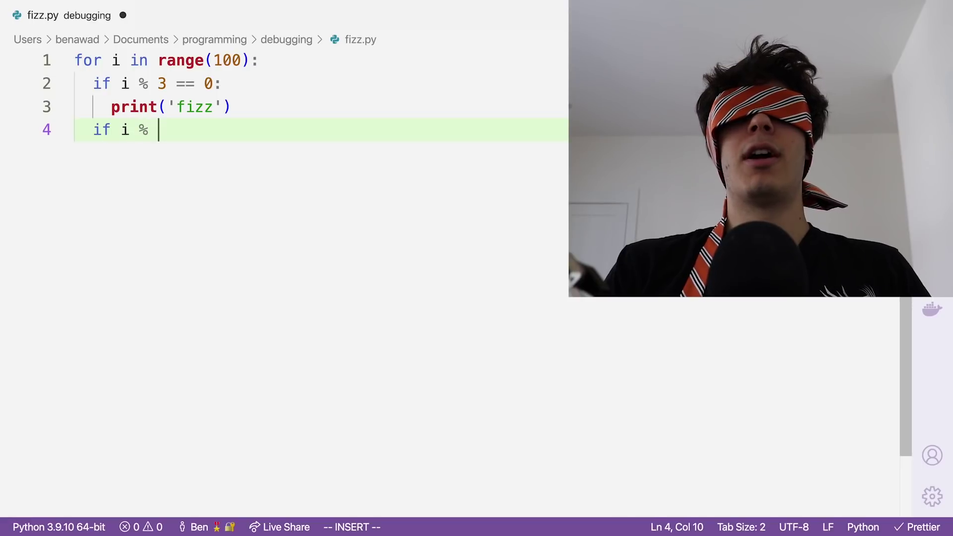
text(5 ==)
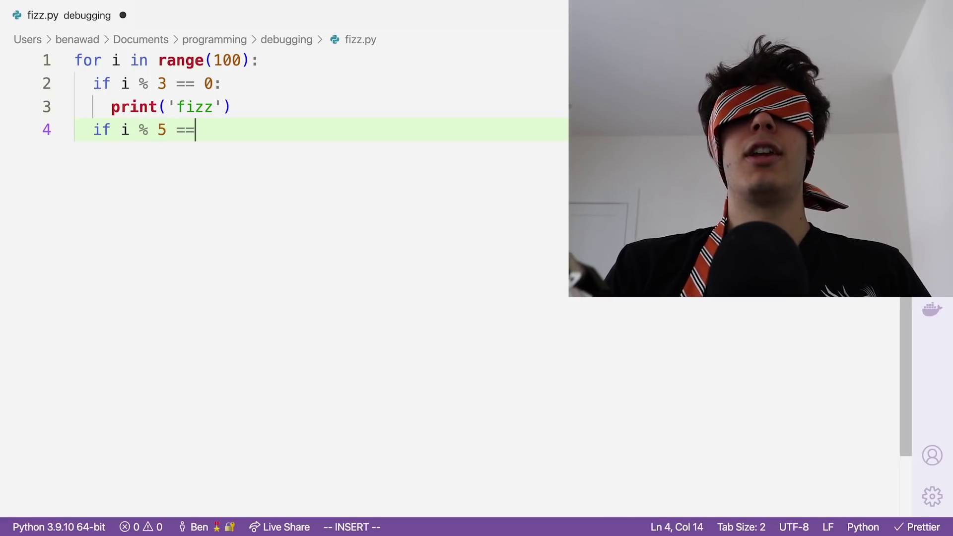
text( 0:)
key(Return)
text(print()
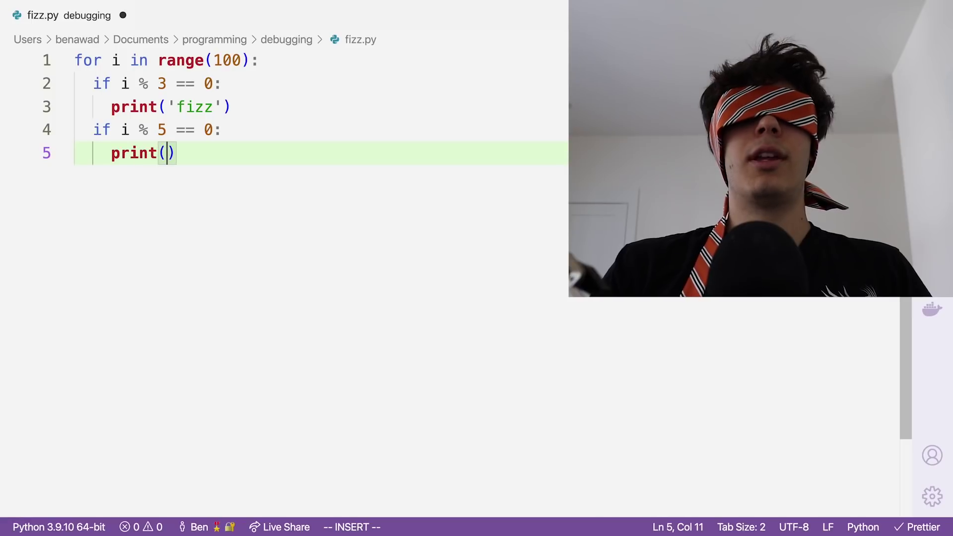
text('buzz')
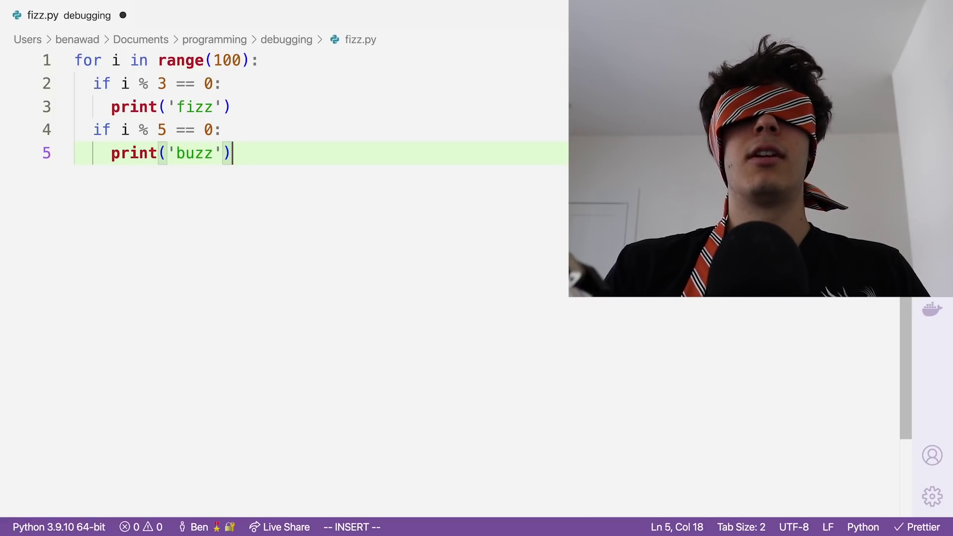
key(Return)
text(p)
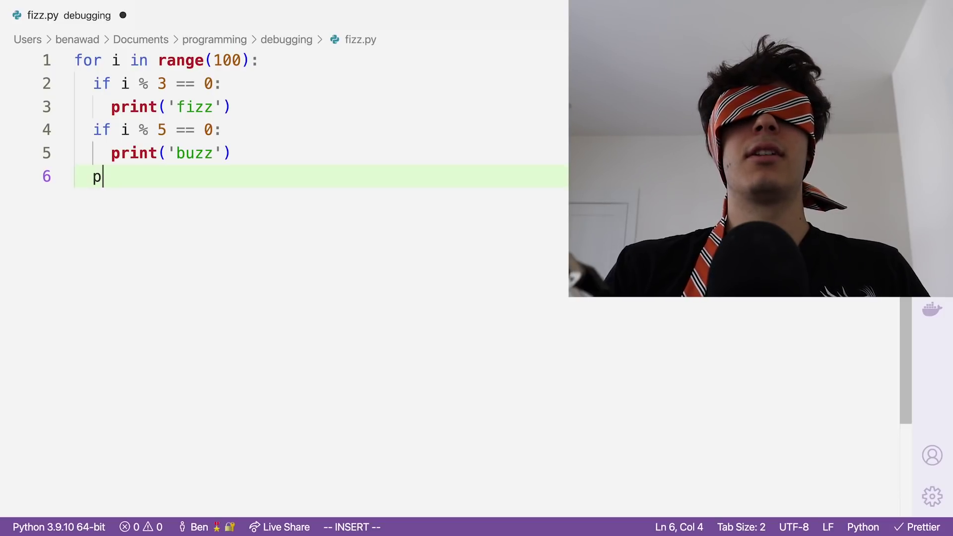
text(rint(;')
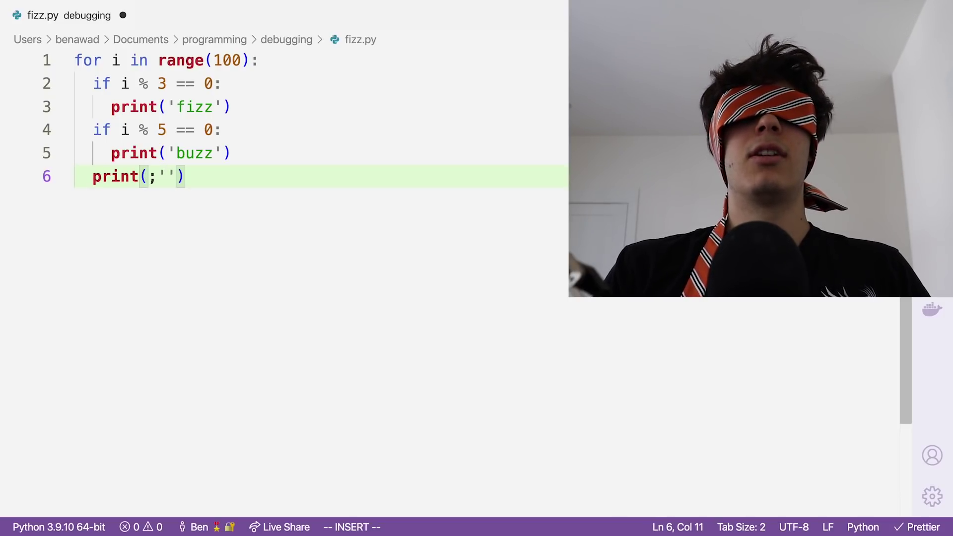
key(BackSpace)
text(i)
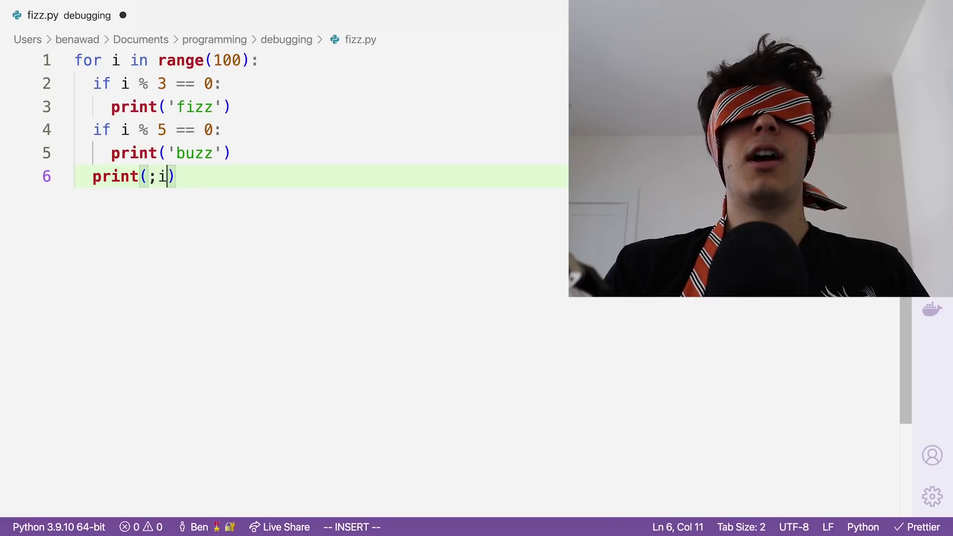
text())
key(Return)
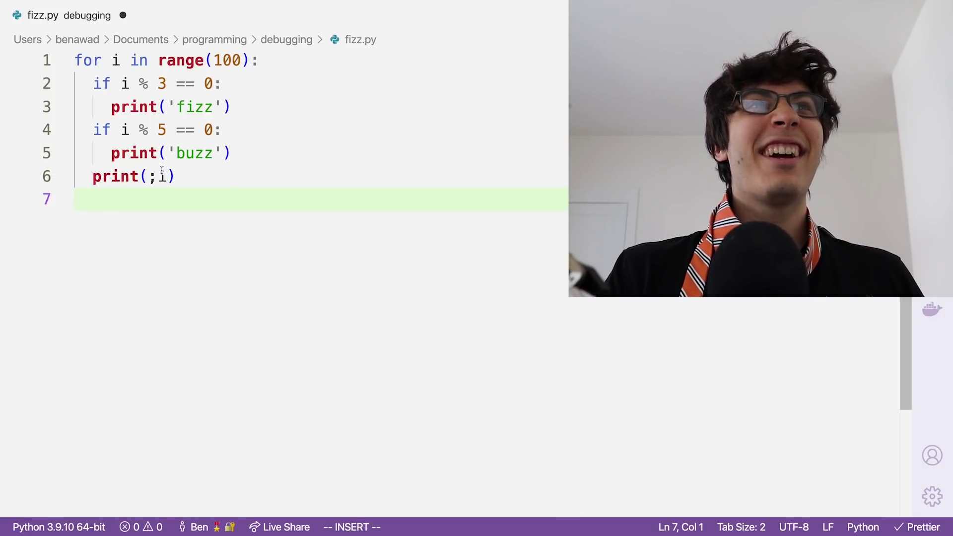
Select the stray ';' inside print(;i) on line 6
drag(156, 176, 147, 176)
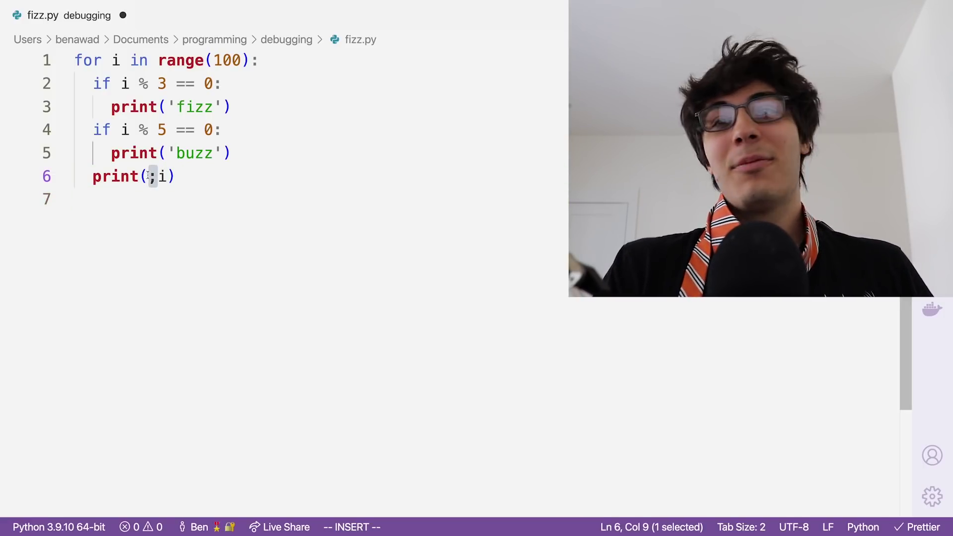